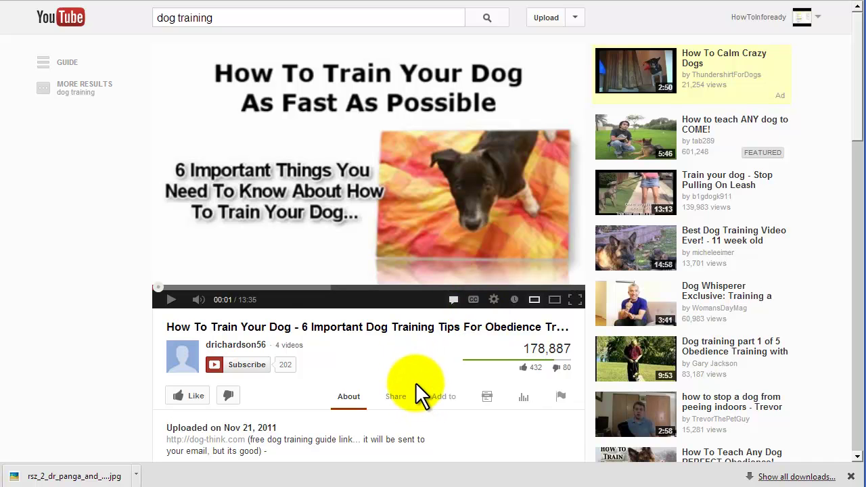
scroll(400, 367, "down", 1)
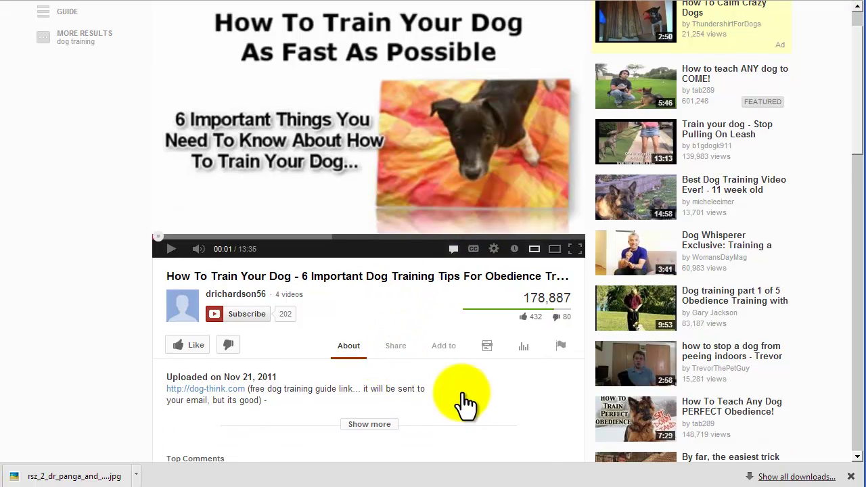
scroll(460, 399, "down", 2)
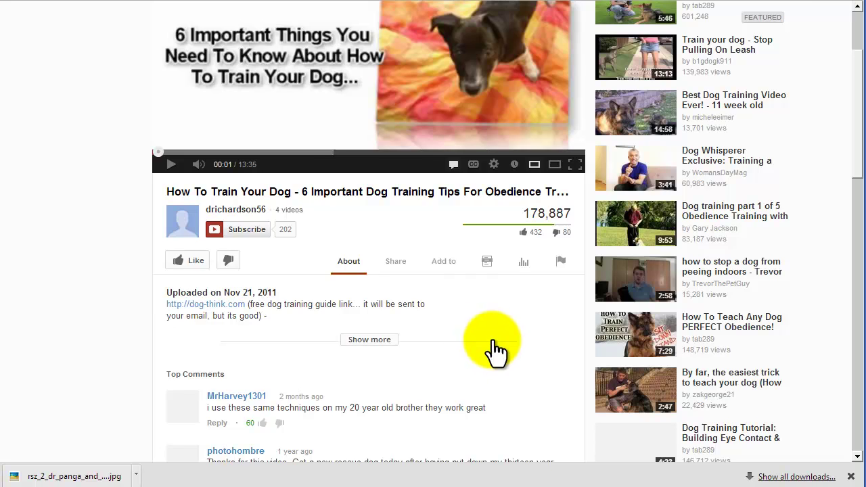
scroll(494, 351, "up", 3)
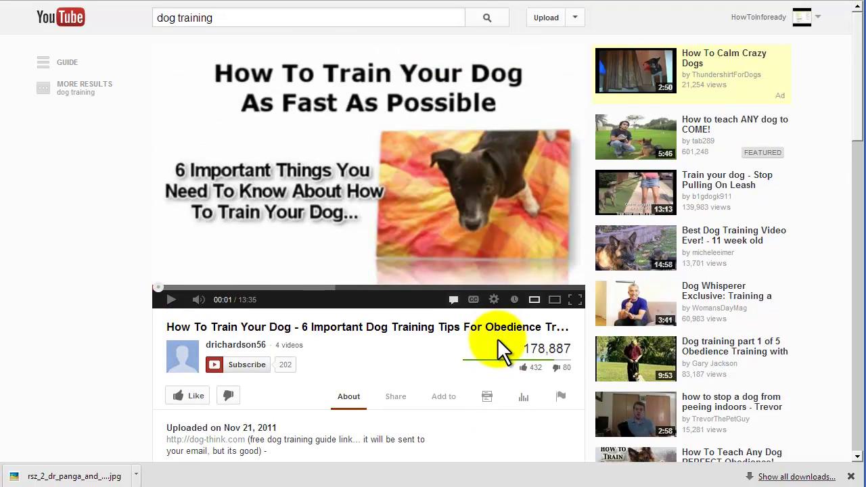
scroll(498, 339, "down", 2)
left_click(402, 288)
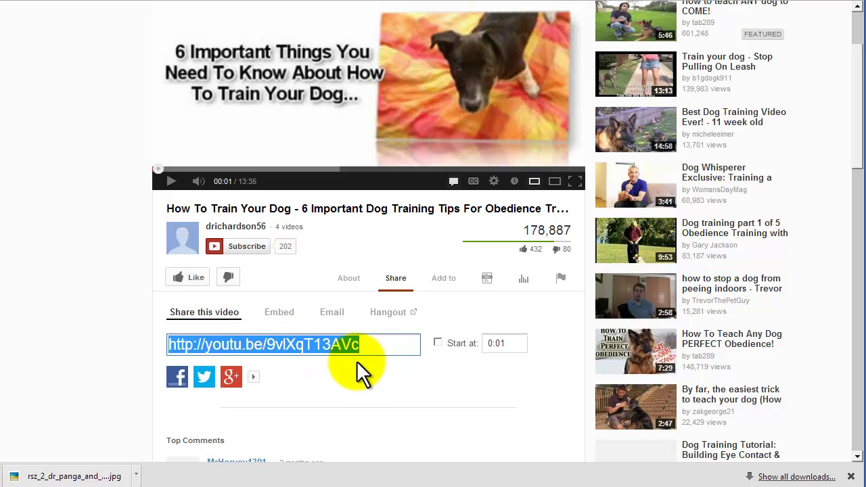
right_click(318, 349)
left_click(398, 194)
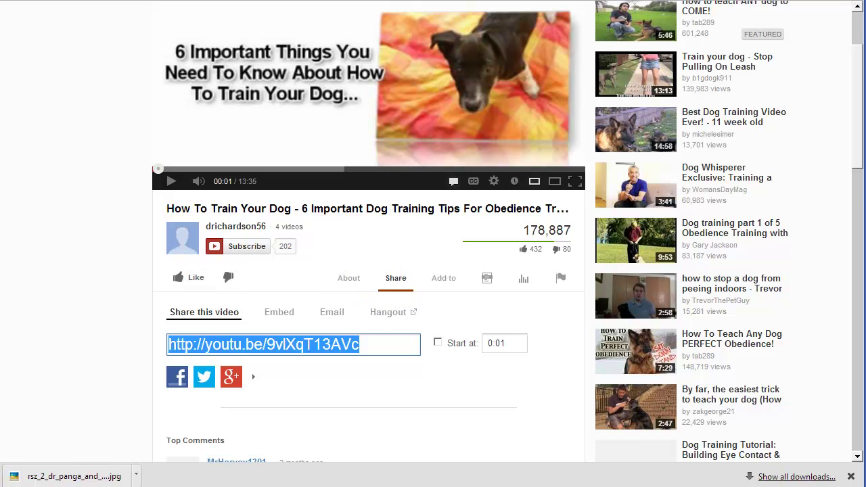
Switch to the WordPress post editor, paste the video link on its own line above the last paragraph, and update the post.
key("ctrl+Tab")
scroll(450, 315, "down", 3)
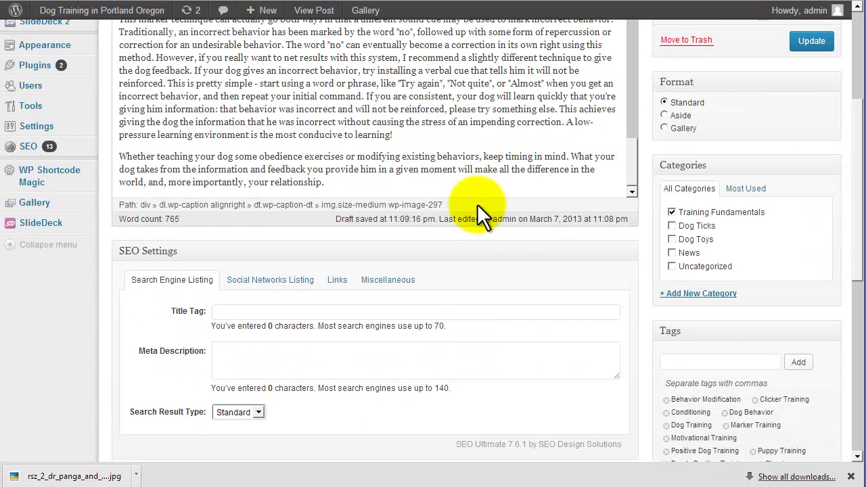
left_click(395, 135)
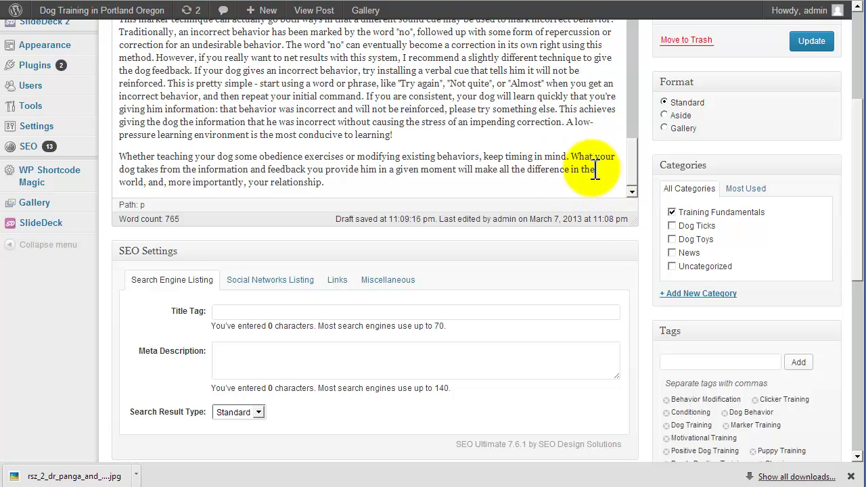
key("Return")
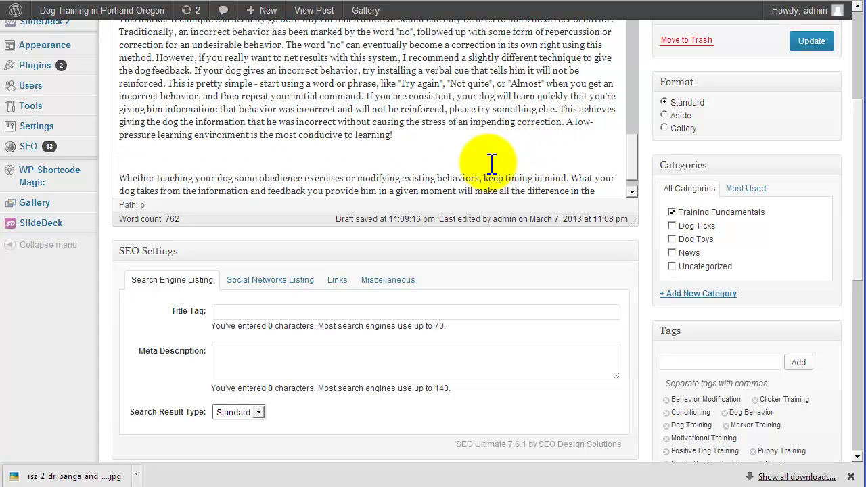
key("ctrl+v")
scroll(545, 154, "up", 3)
scroll(545, 154, "down", 3)
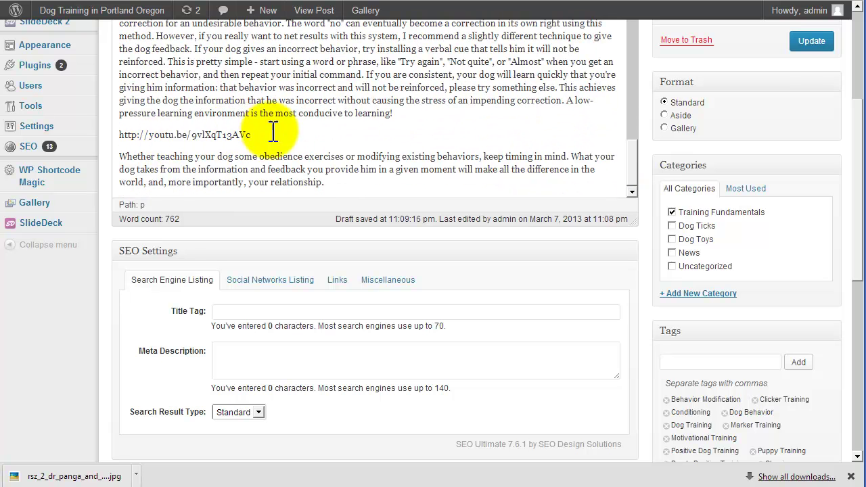
left_click(818, 45)
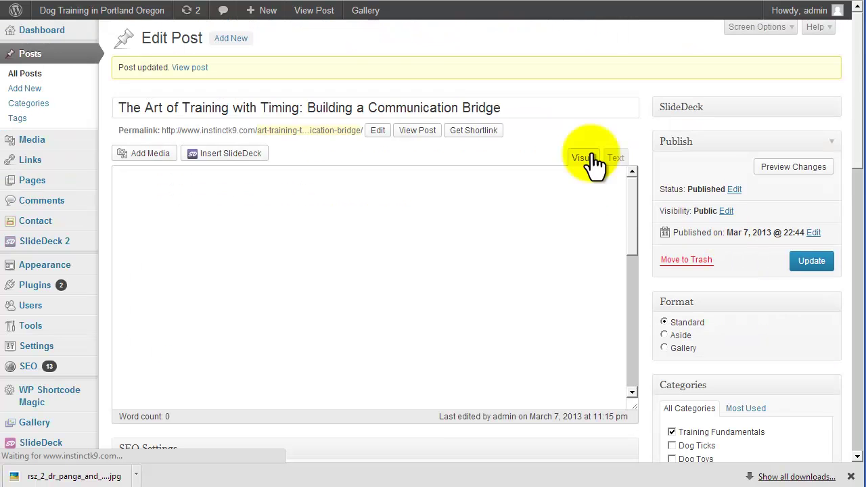
Reload the published post and examine the video above its last paragraph.
left_click_drag(633, 245, 650, 412)
key("ctrl+Tab")
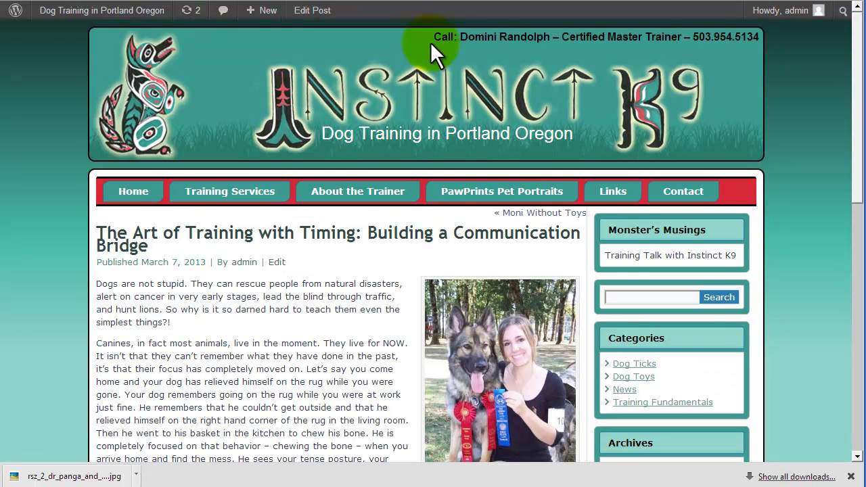
key("F5")
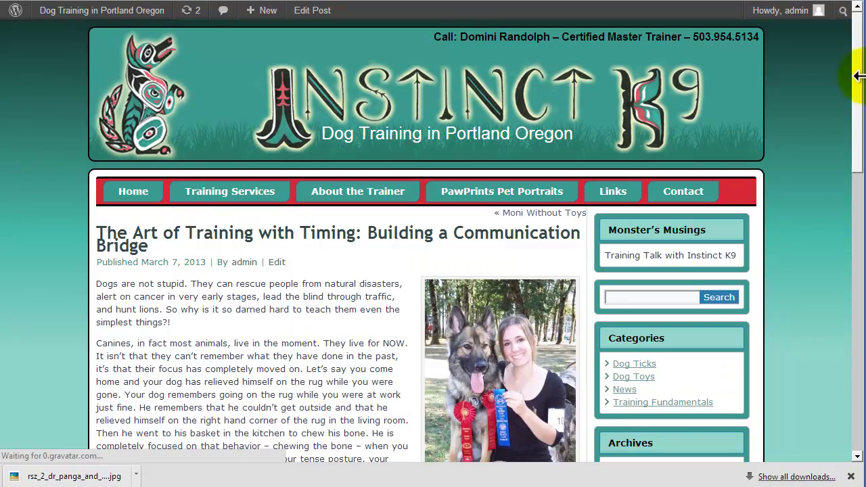
left_click_drag(858, 76, 862, 349)
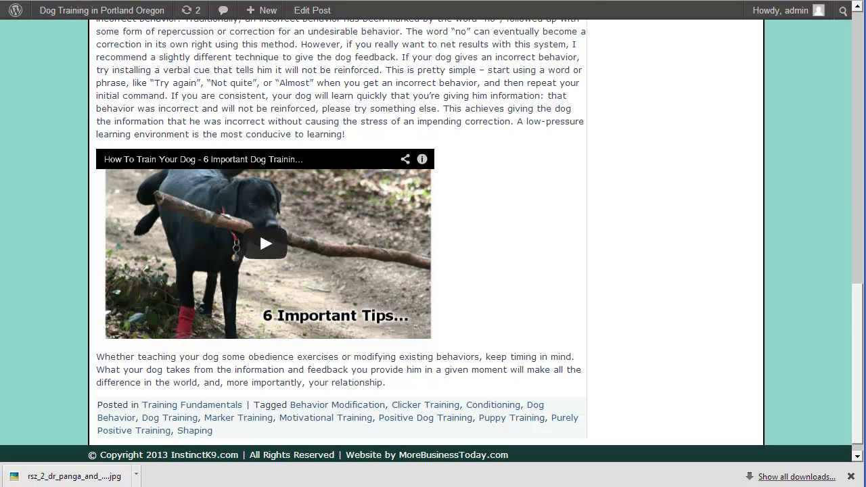
Return to the post editor and delete the YouTube link together with its empty line above the last paragraph.
left_click(220, 0)
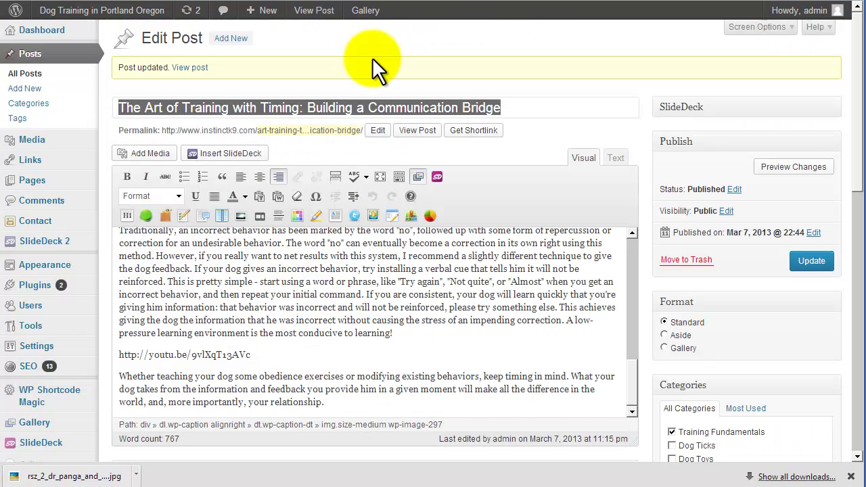
left_click_drag(252, 356, 77, 353)
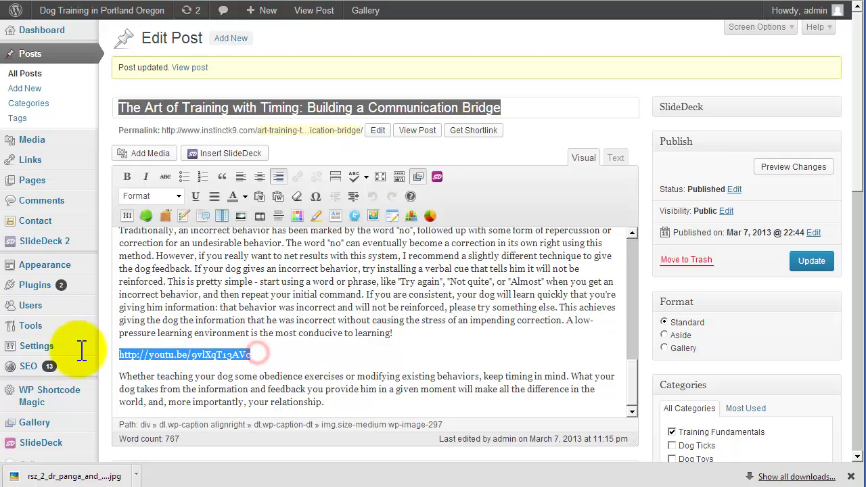
key("Delete")
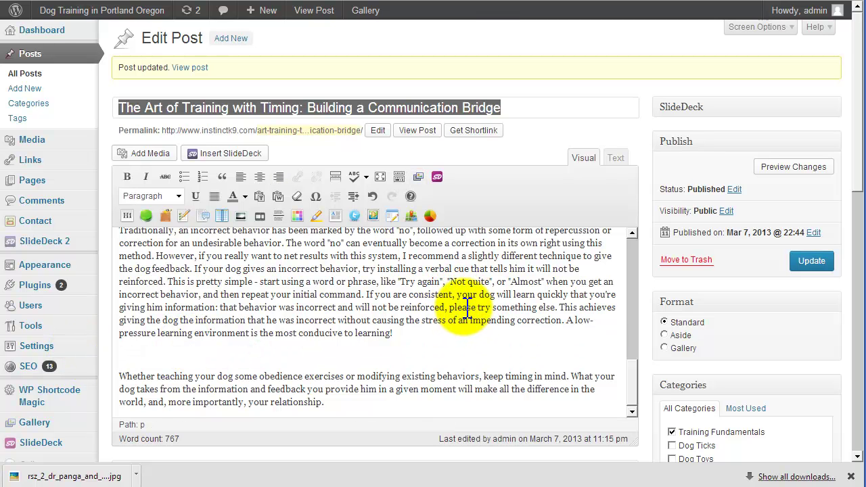
key("BackSpace")
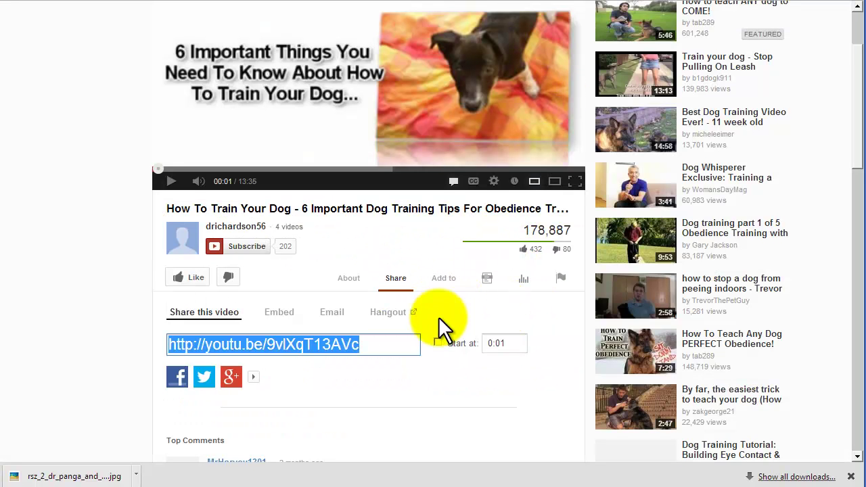
Display the YouTube video's embed code and give it a custom video size with a width of 700.
left_click(279, 313)
scroll(460, 338, "down", 3)
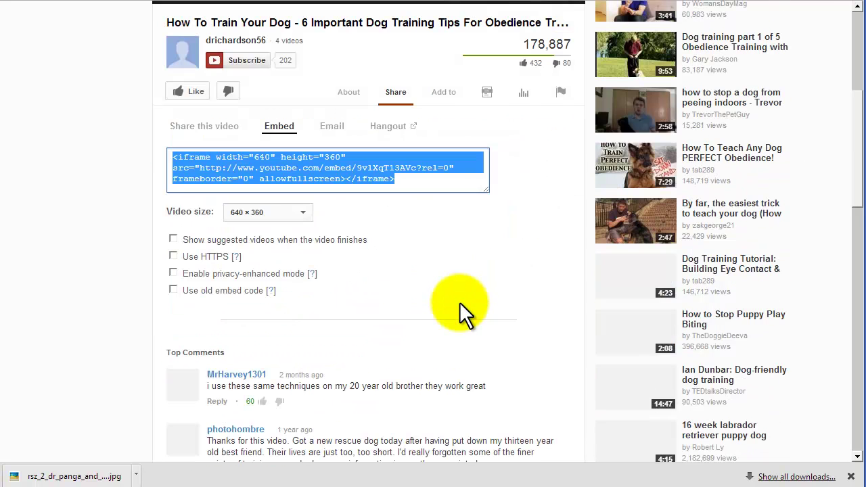
left_click(303, 211)
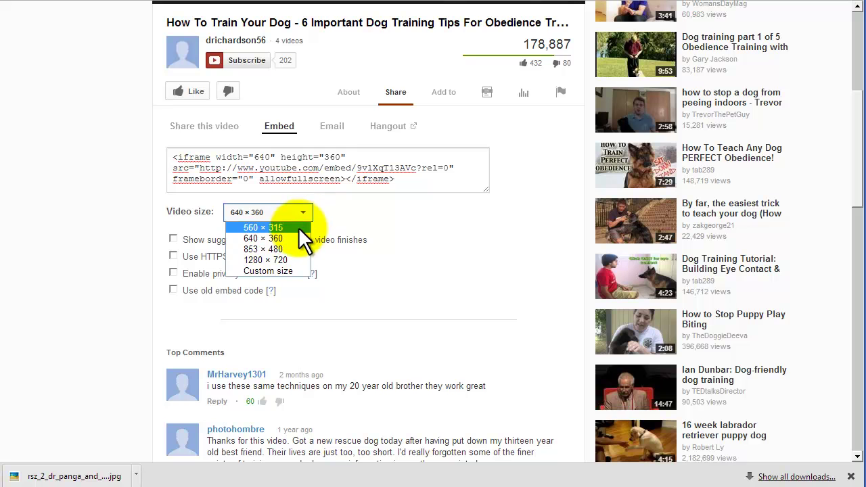
left_click(292, 240)
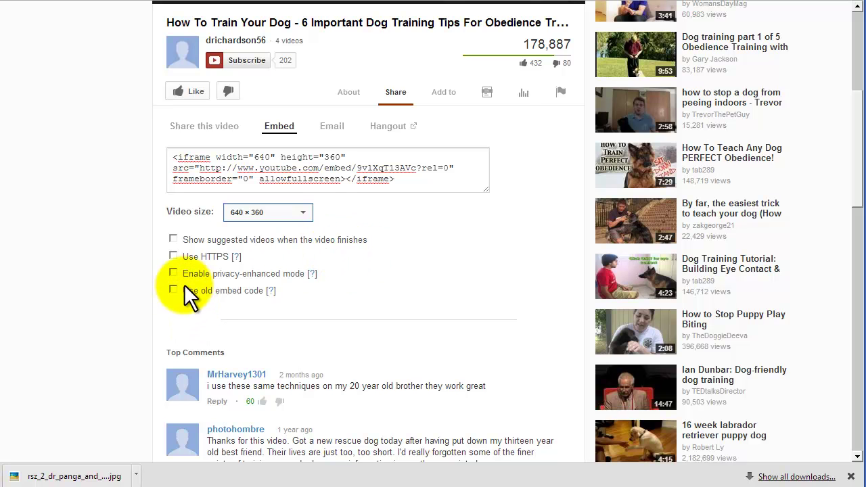
left_click(270, 214)
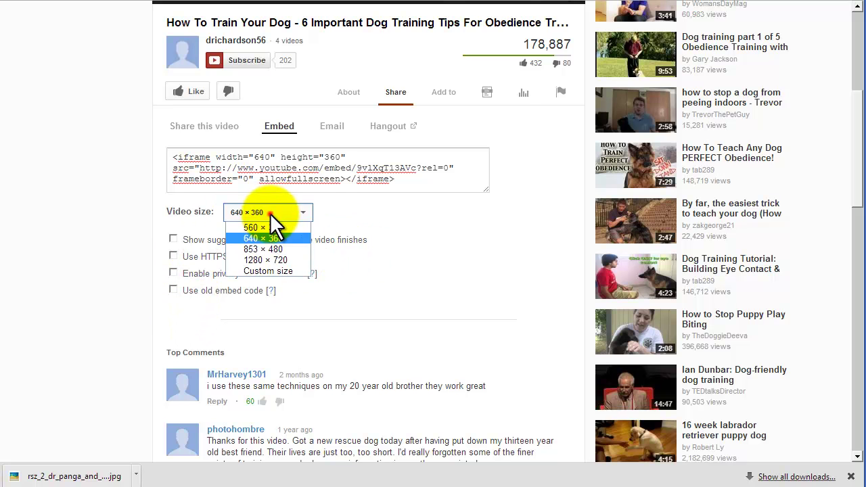
left_click(270, 270)
left_click(336, 213)
type("700")
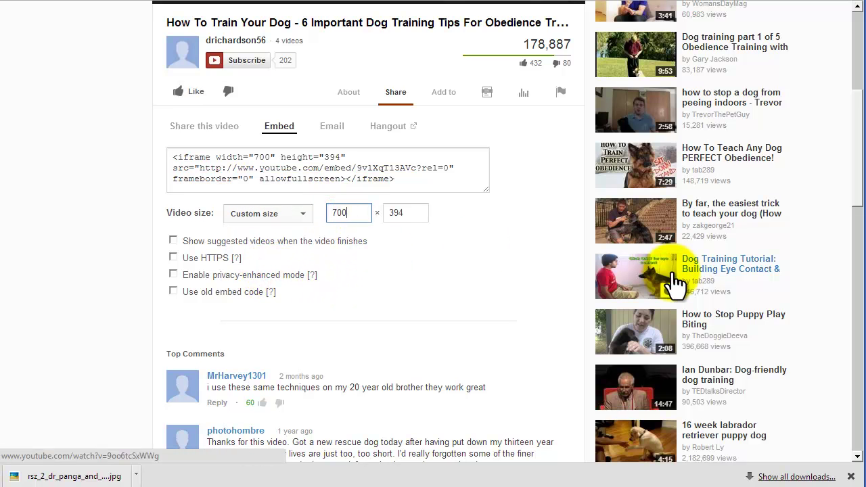
Copy the complete iframe embed code of the resized video.
left_click(423, 180)
key("ctrl+c")
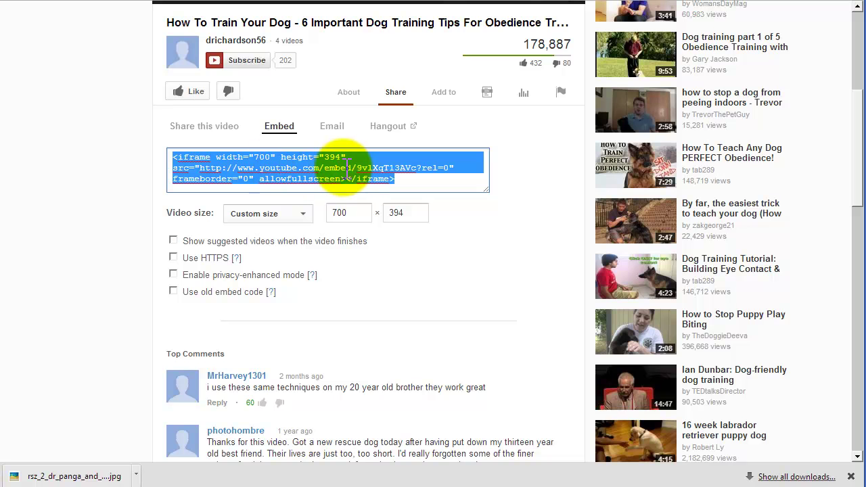
right_click(334, 173)
left_click(379, 234)
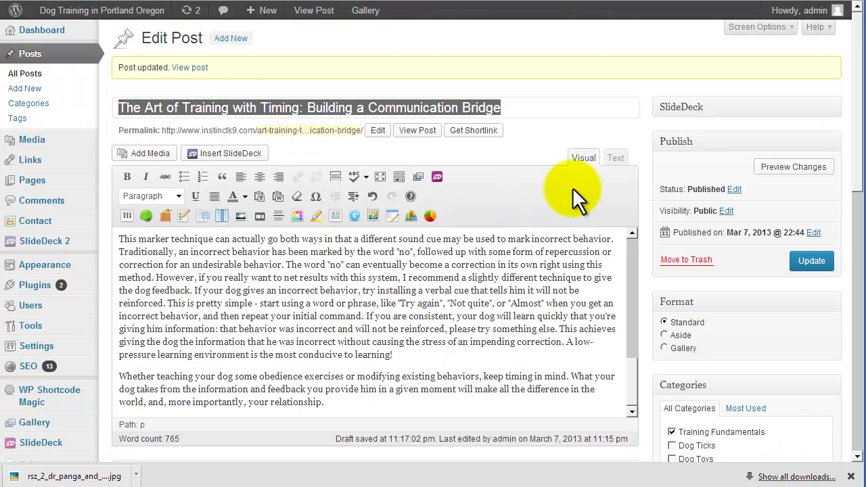
In the post's Text (HTML) view, paste the iframe embed code on a new line after the last paragraph and update the post.
left_click_drag(634, 368, 634, 242)
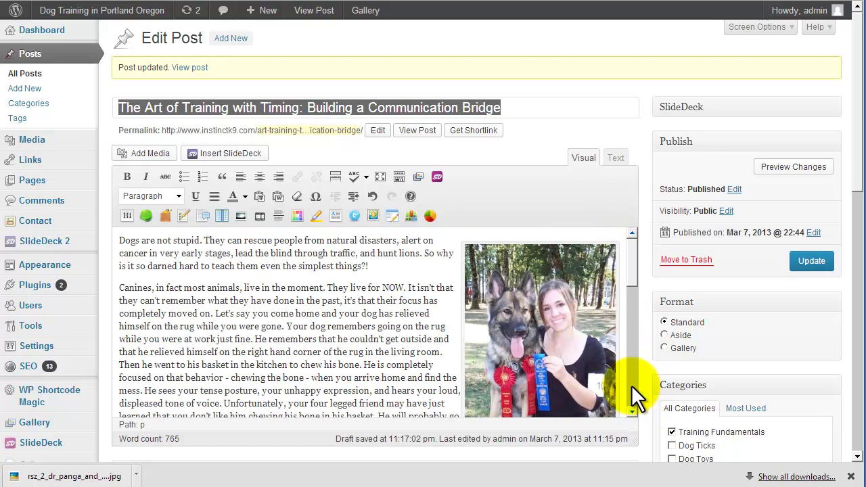
left_click_drag(635, 264, 643, 409)
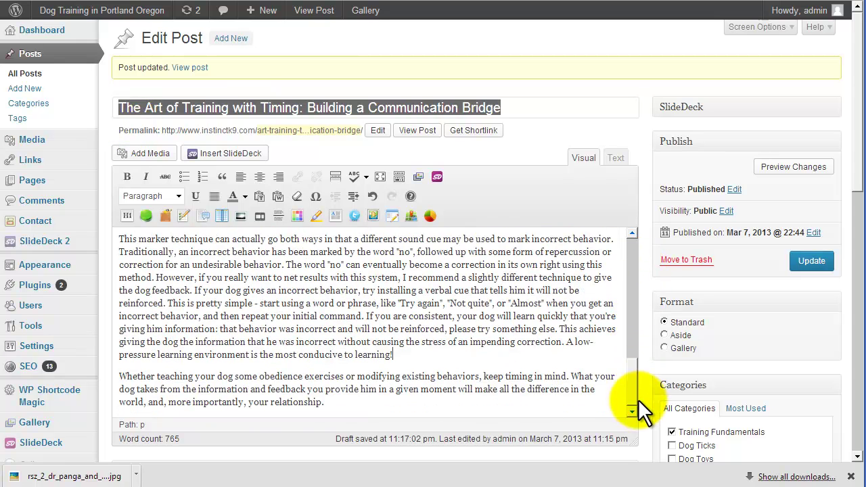
left_click(616, 160)
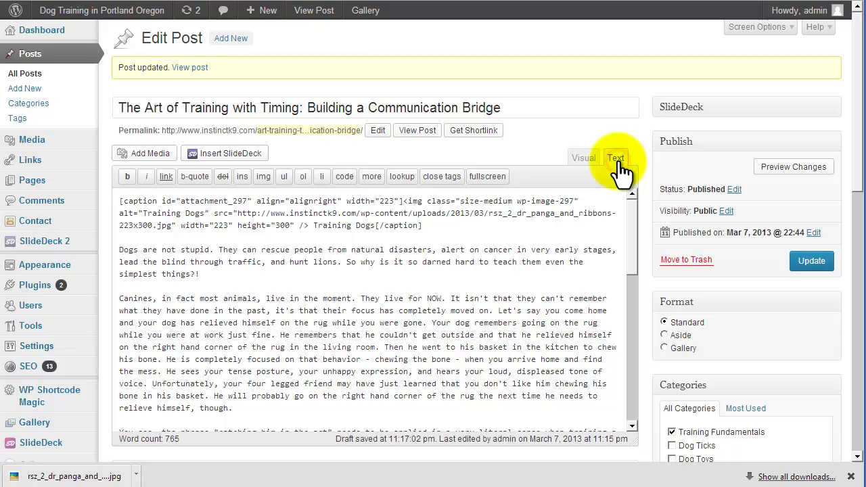
left_click_drag(635, 238, 633, 420)
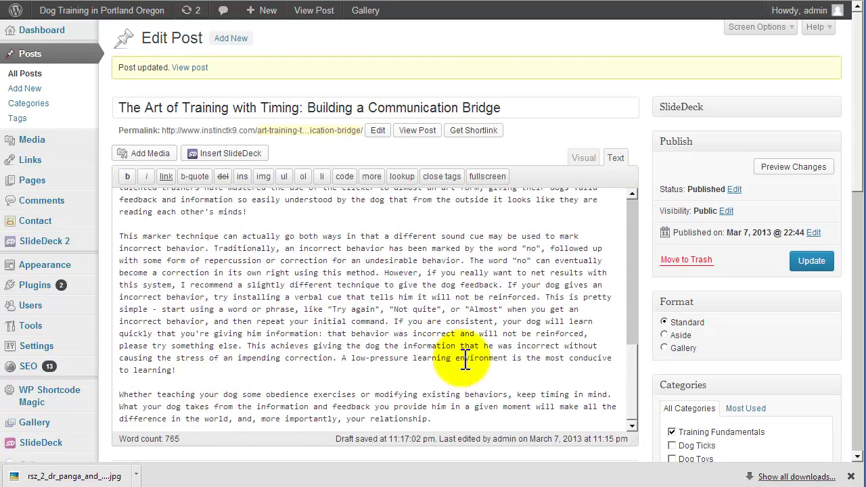
left_click(451, 416)
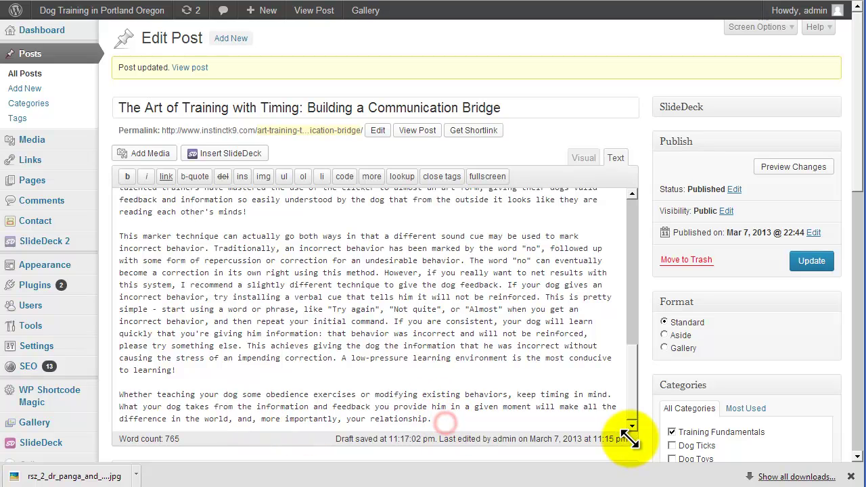
key("Return")
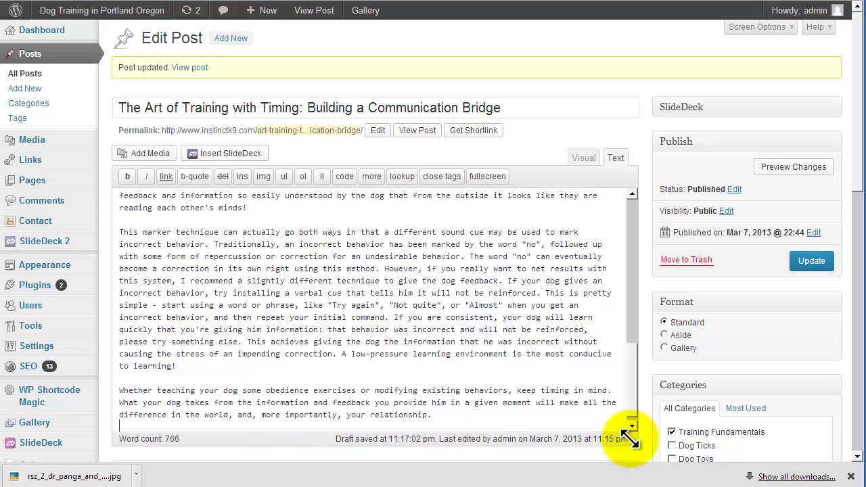
key("ctrl+v")
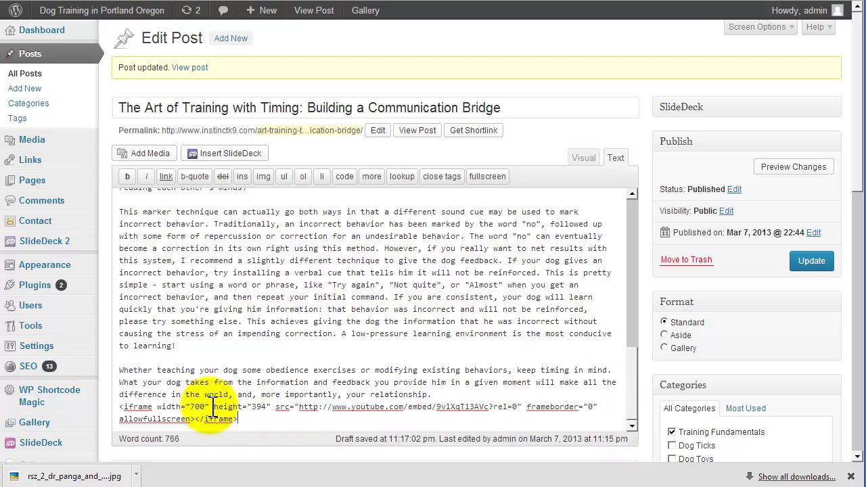
left_click(814, 261)
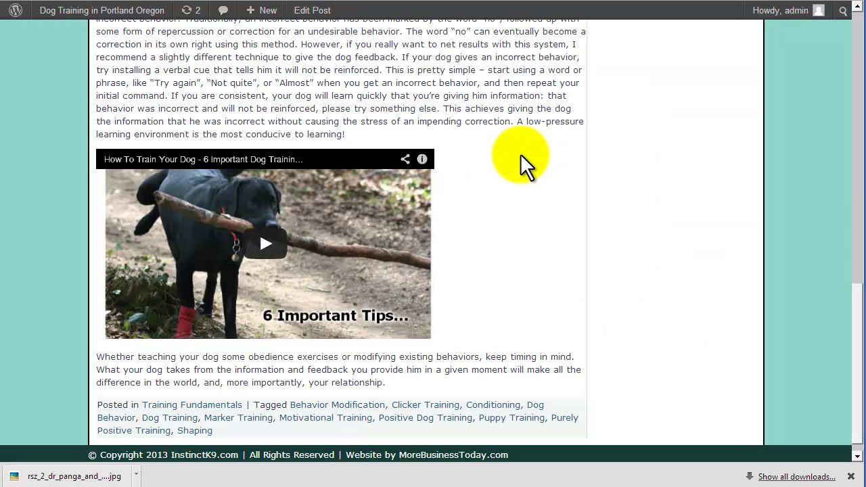
Reload the published post and examine how the embedded video fits below the last paragraph.
key("F5")
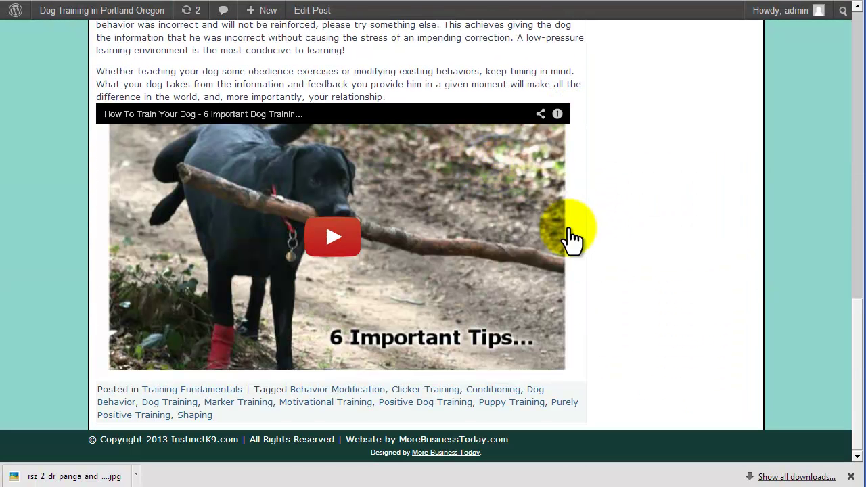
scroll(308, 237, "up", 1)
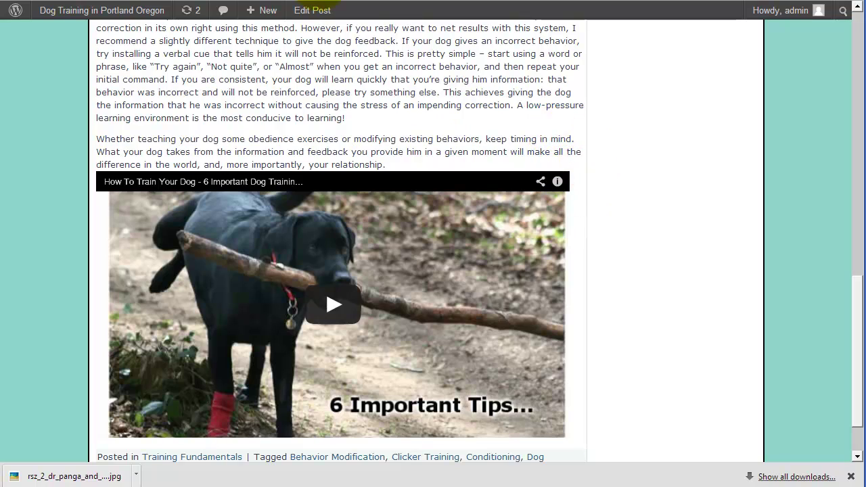
scroll(571, 193, "up", 15)
scroll(526, 197, "down", 15)
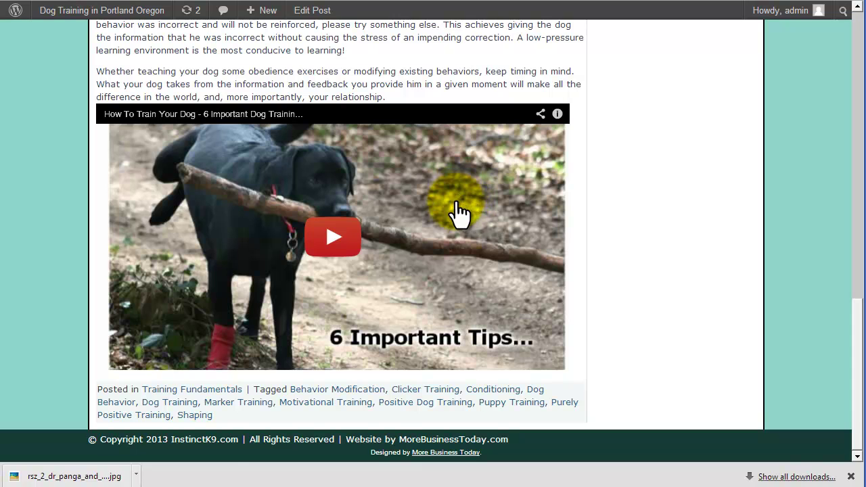
Go back to the YouTube video's embed settings and toggle the option to show suggested videos when the video finishes on and off.
scroll(459, 206, "up", 3)
scroll(447, 196, "up", 5)
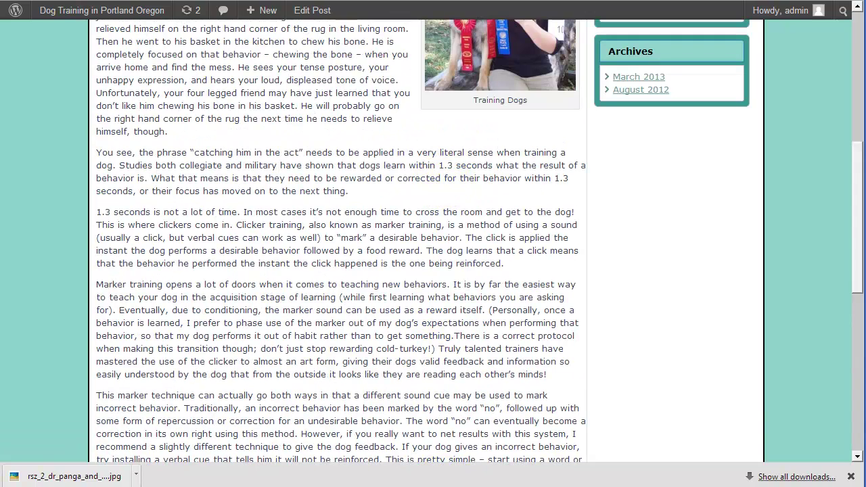
triple_click(415, 105)
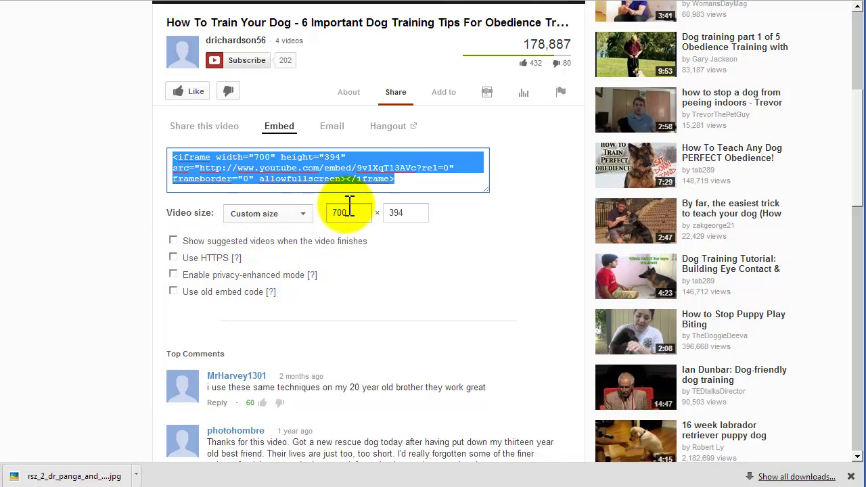
left_click(177, 242)
left_click(178, 243)
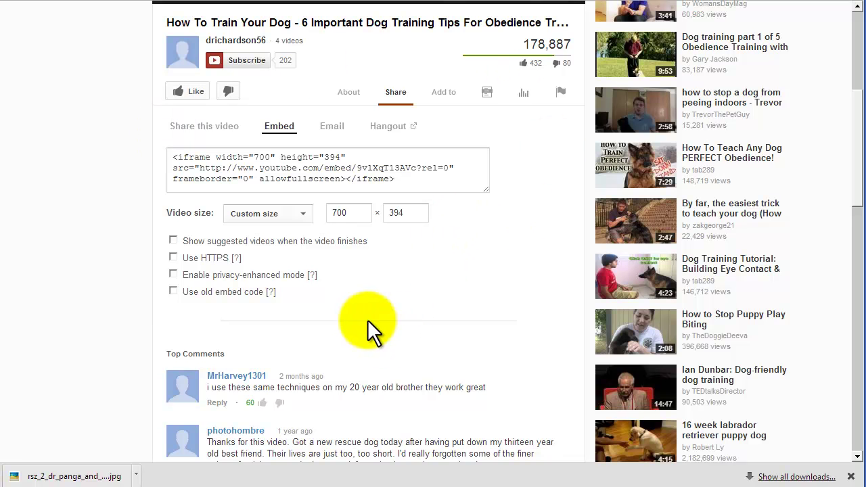
Open YouTube's page for uploading new videos.
scroll(475, 304, "up", 2)
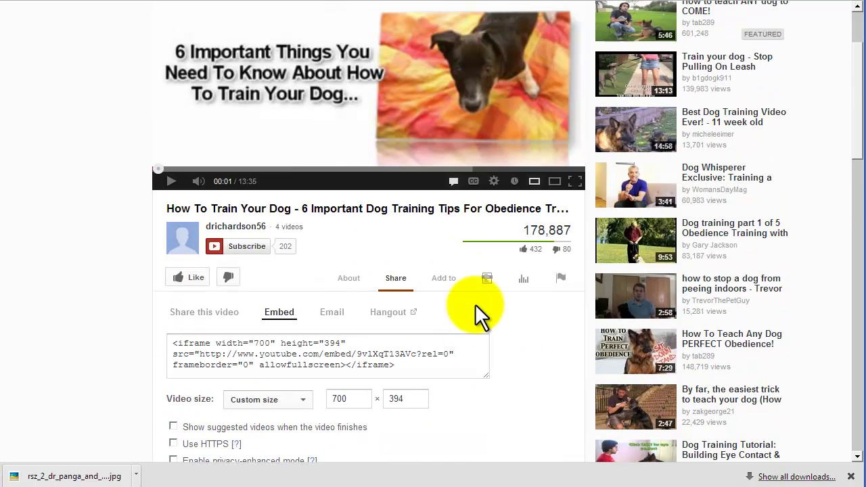
scroll(212, 387, "down", 2)
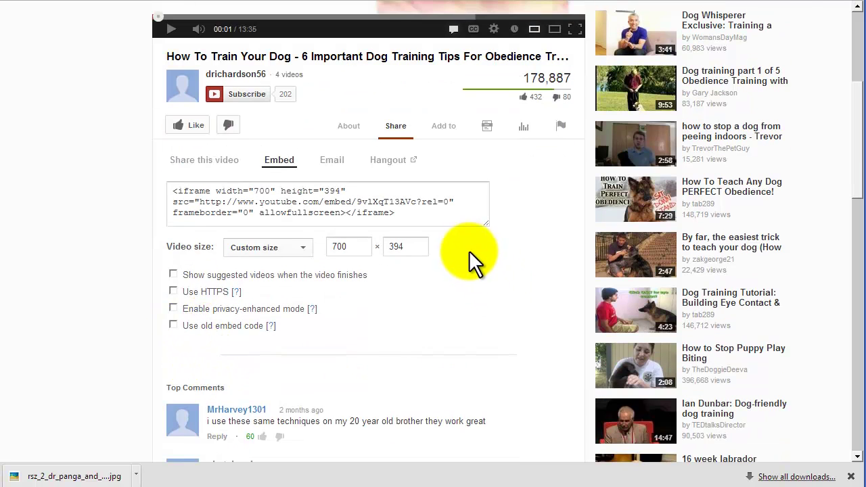
scroll(471, 252, "up", 4)
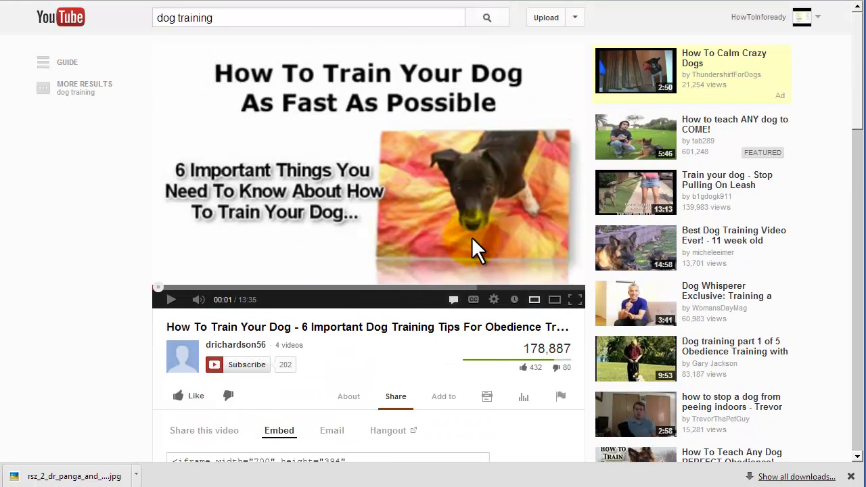
left_click(554, 19)
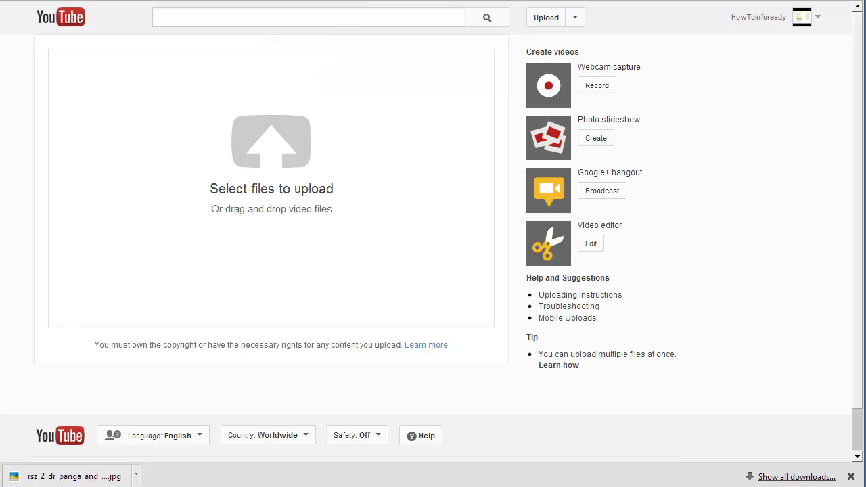
Return to the published post and view the embedded video below the last paragraph.
left_click(122, 0)
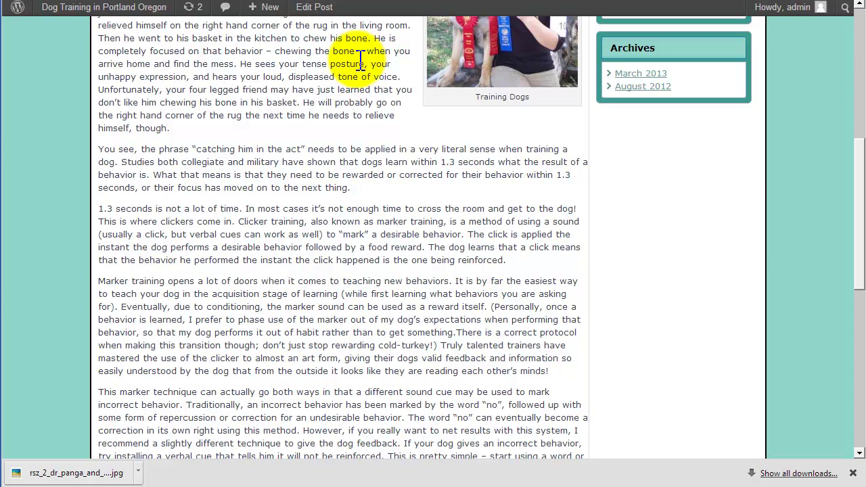
scroll(581, 140, "down", 1)
scroll(580, 140, "down", 6)
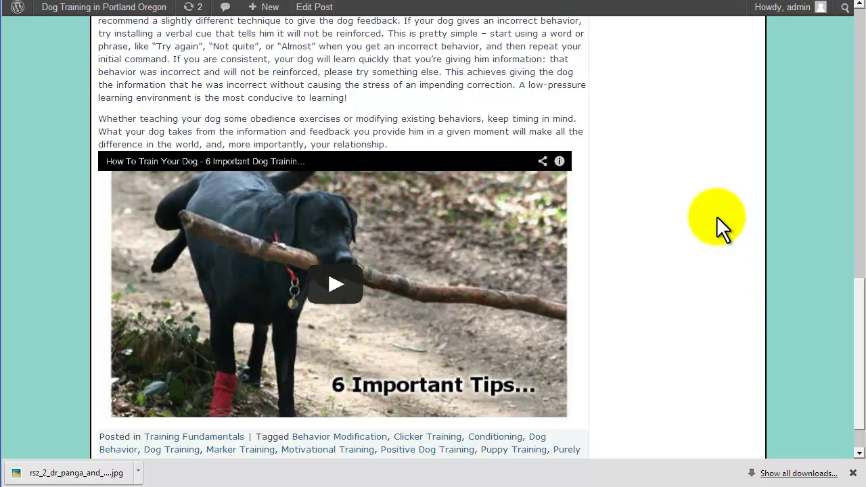
In the post editor's Visual view, delete the embedded video below the last paragraph and update the post.
left_click(264, 1)
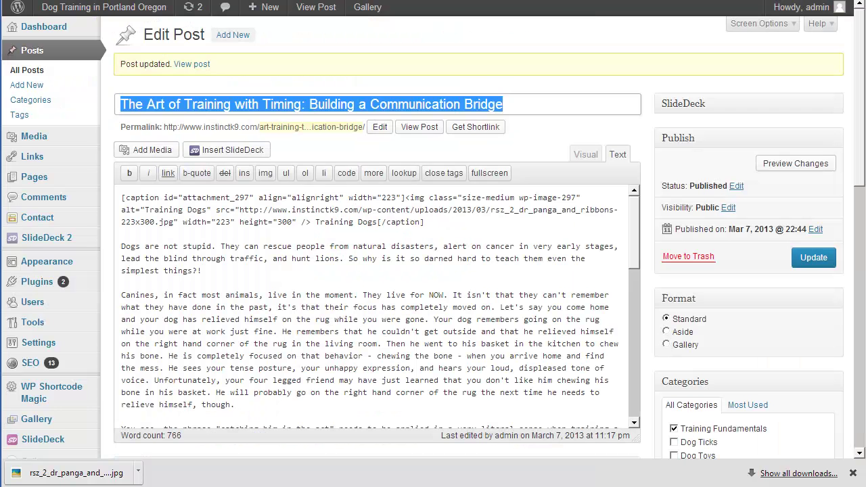
scroll(520, 302, "down", 12)
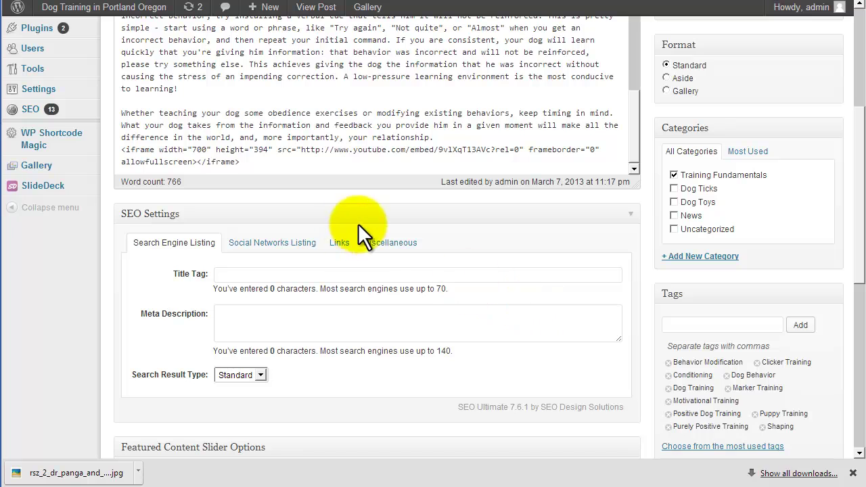
left_click_drag(259, 170, 216, 163)
scroll(614, 194, "up", 6)
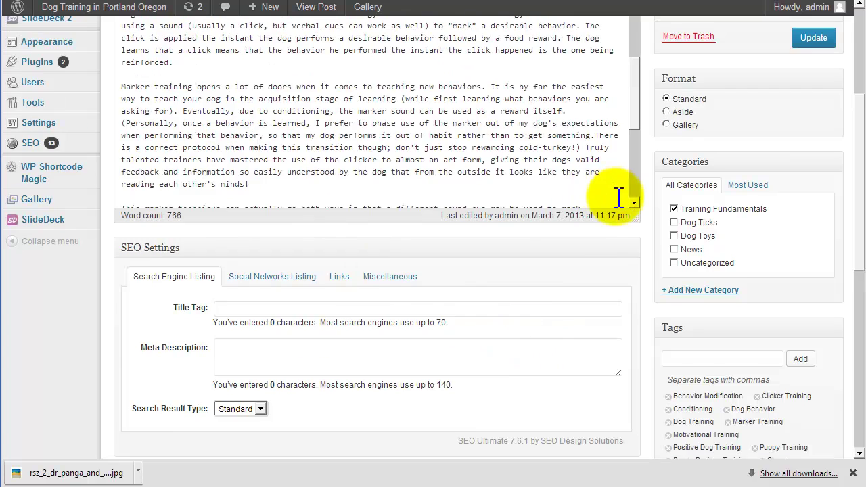
scroll(614, 195, "up", 10)
left_click(573, 154)
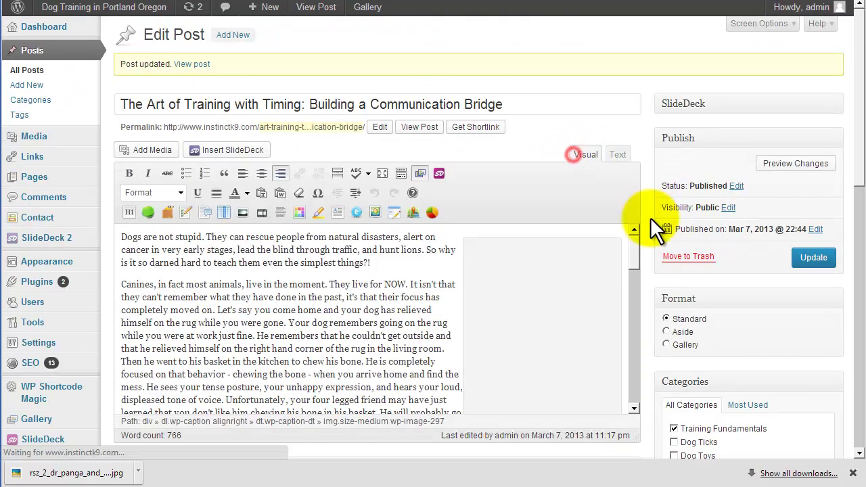
left_click_drag(636, 244, 633, 348)
left_click(553, 374)
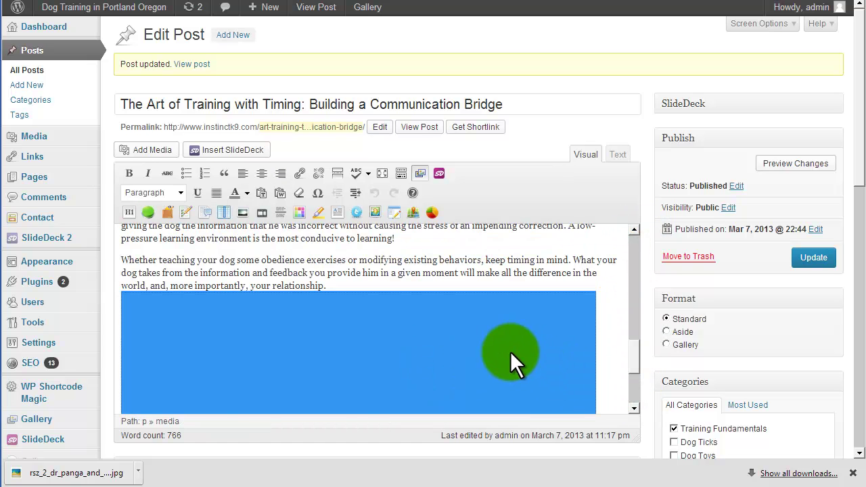
key("Delete")
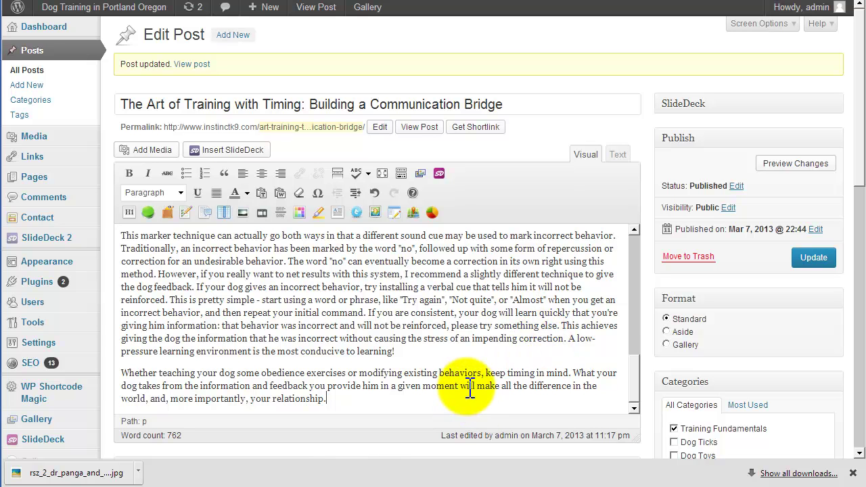
left_click(827, 259)
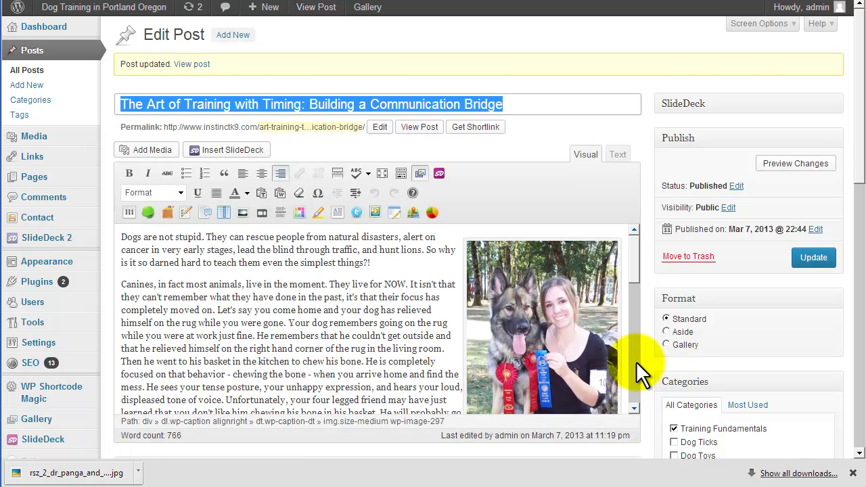
scroll(640, 273, "down", 1)
scroll(635, 276, "down", 3)
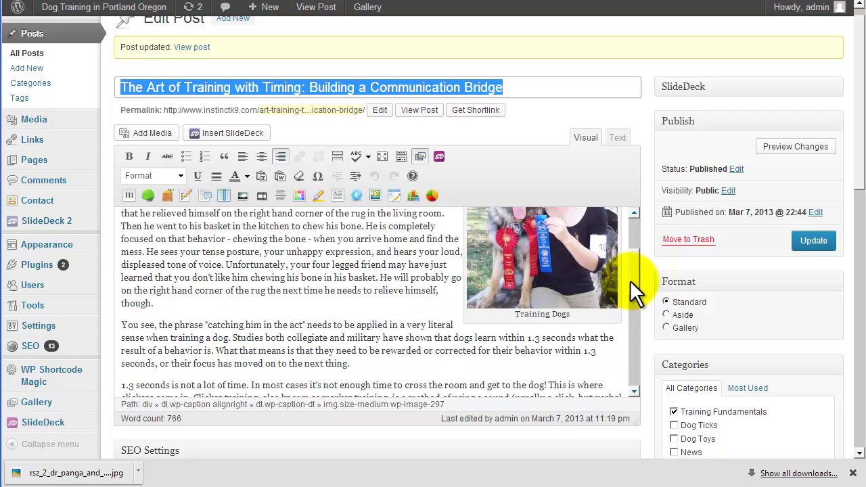
scroll(600, 295, "up", 5)
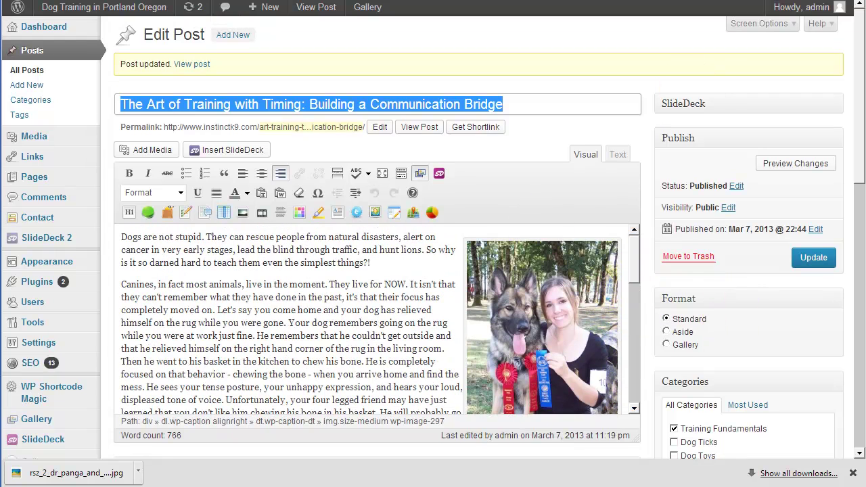